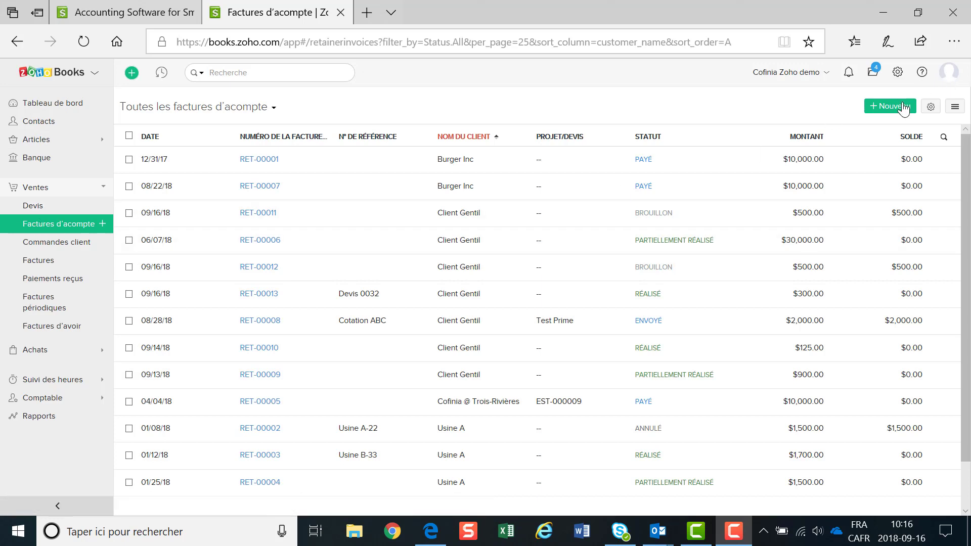
# Step: Create a new retainer invoice for Client Gentil with the reference number Devis 0033
pyautogui.click(885, 106)
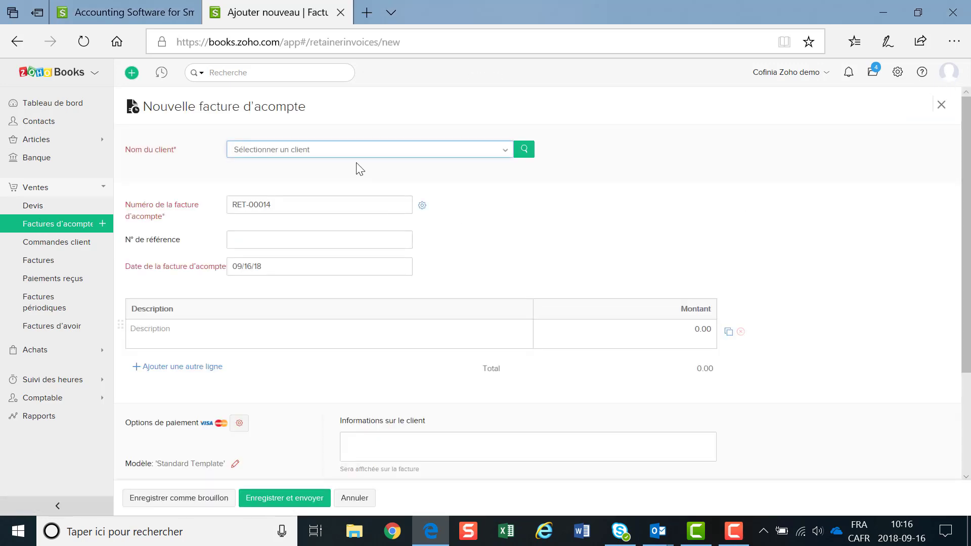
pyautogui.click(347, 153)
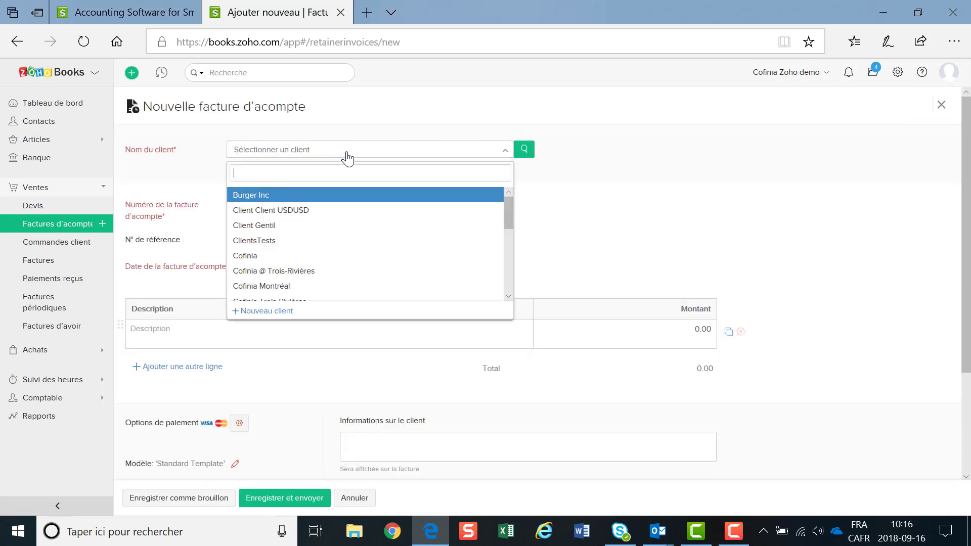
pyautogui.click(303, 226)
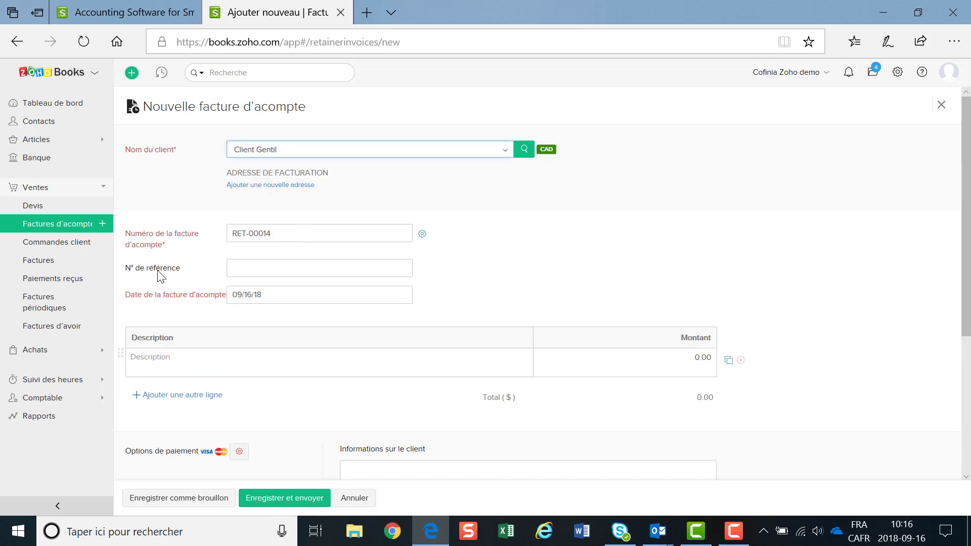
pyautogui.click(244, 265)
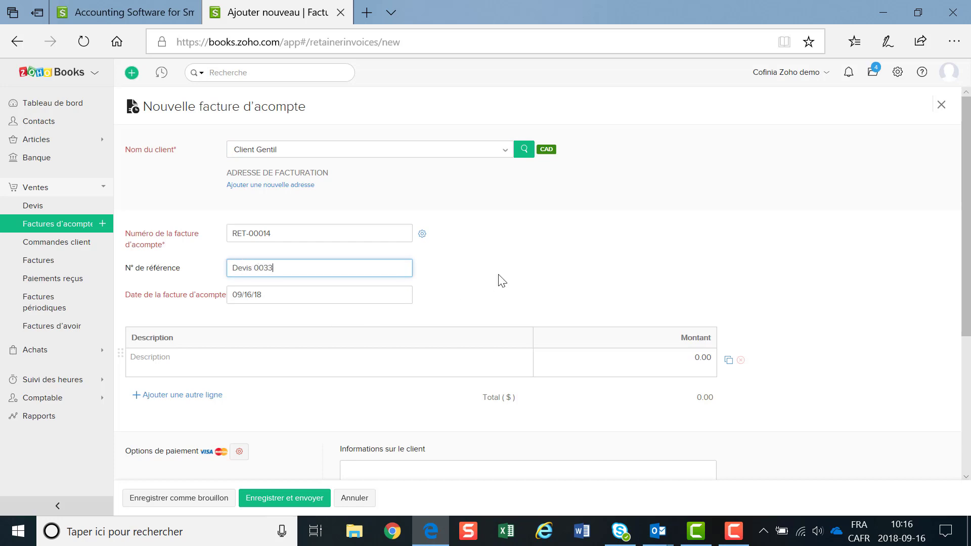
# Step: Fill in the retainer invoice line with the description "30% à la signature du contrat" and an amount of 300
pyautogui.scroll(-3, 513, 272)
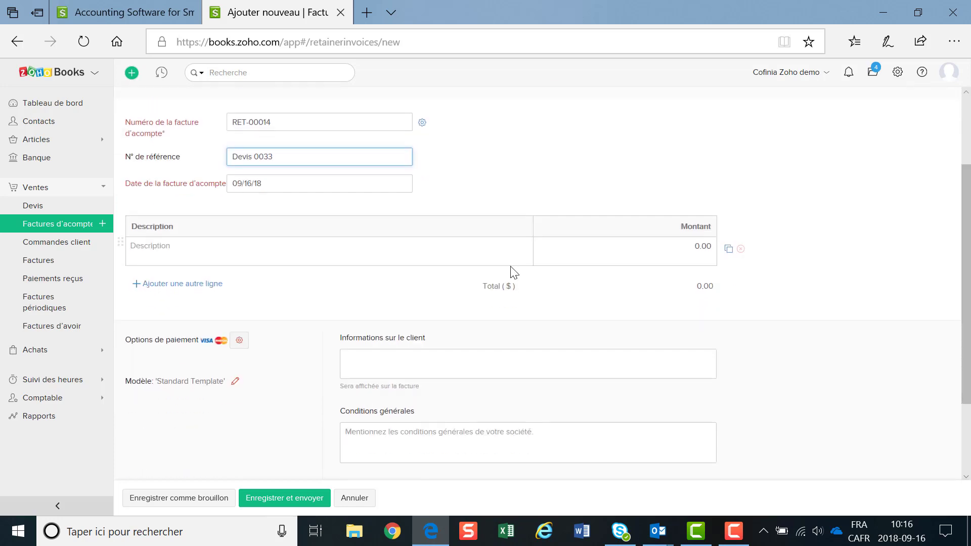
pyautogui.click(191, 245)
pyautogui.write('30% à la signature du contrat')
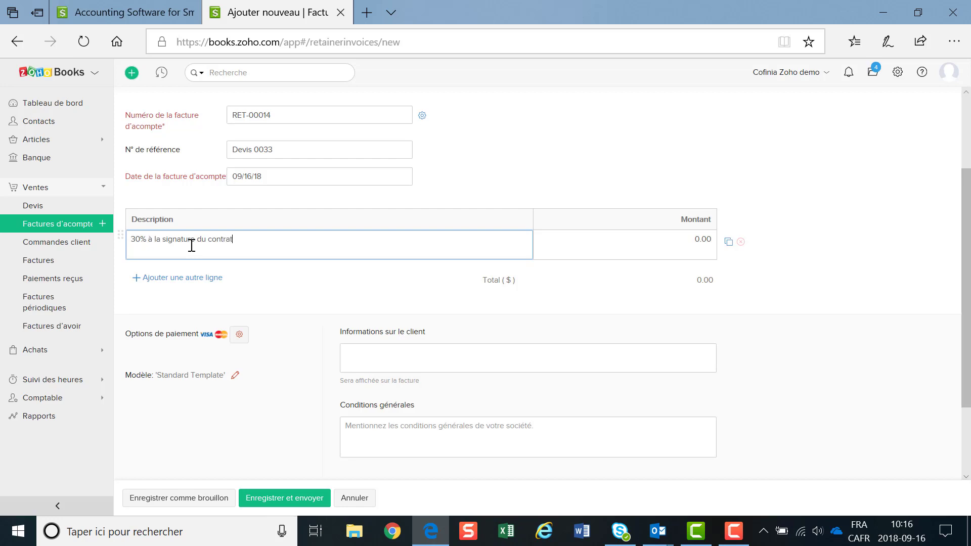
pyautogui.press('Tab')
pyautogui.write('300')
pyautogui.press('Tab')
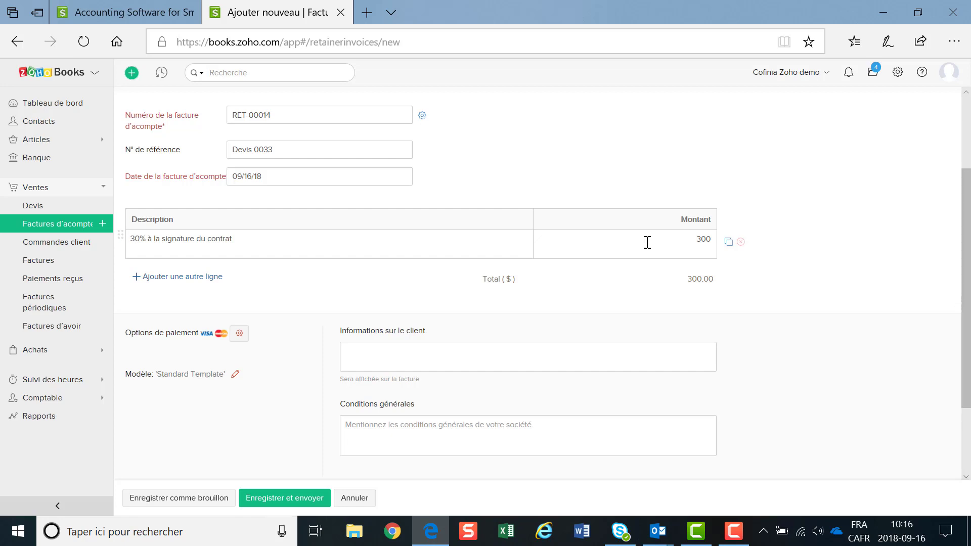
# Step: Choose the first contact e-mail as recipient, then save the retainer invoice and send it by e-mail with the default message
pyautogui.scroll(-1, 243, 376)
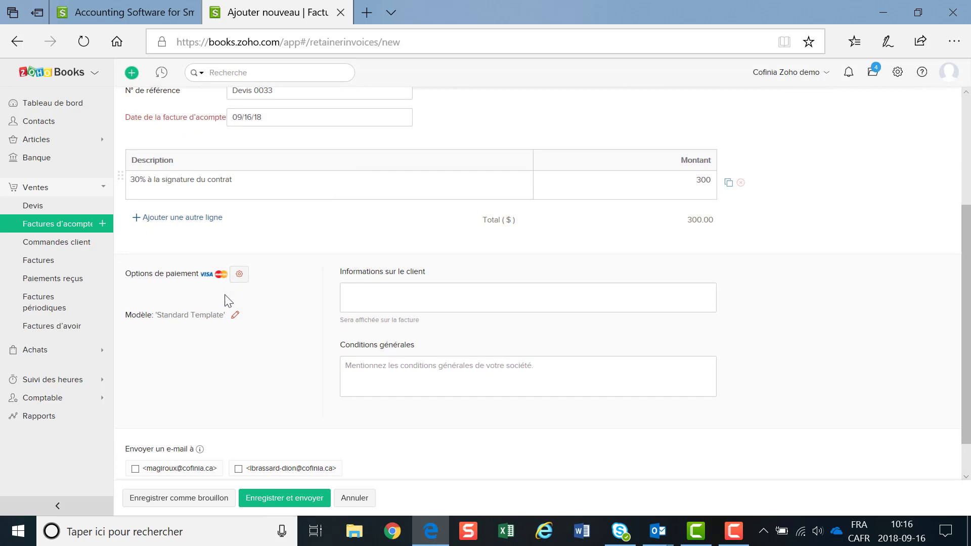
pyautogui.scroll(-1, 256, 348)
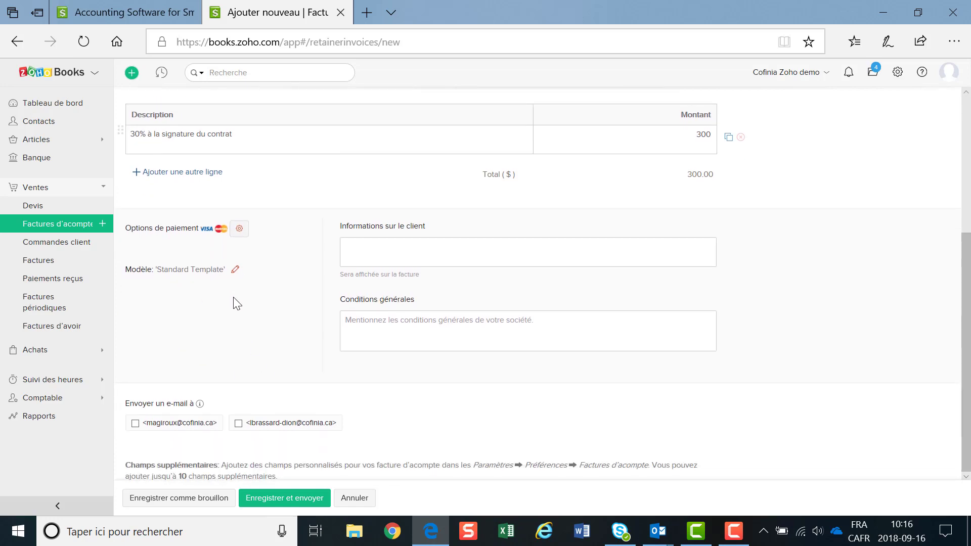
pyautogui.scroll(1, 277, 313)
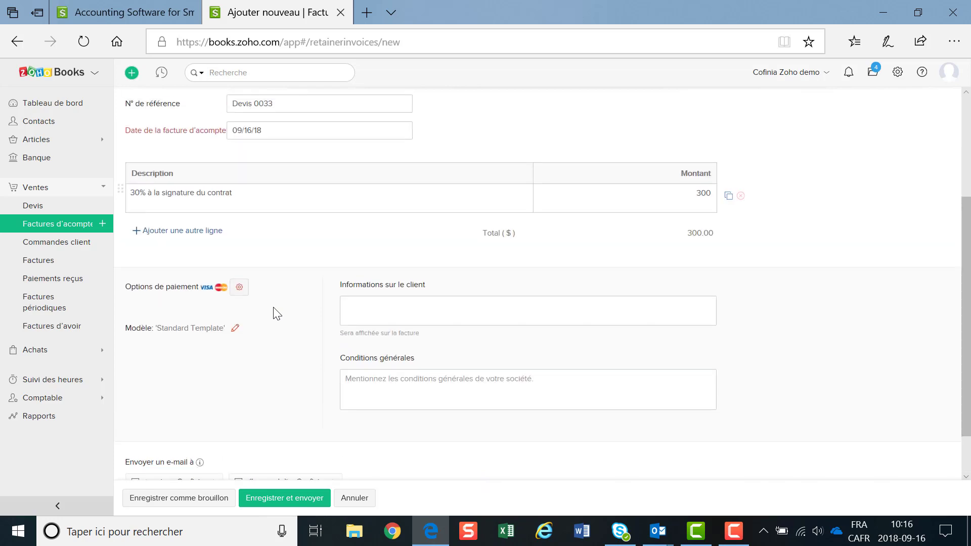
pyautogui.scroll(-1, 274, 333)
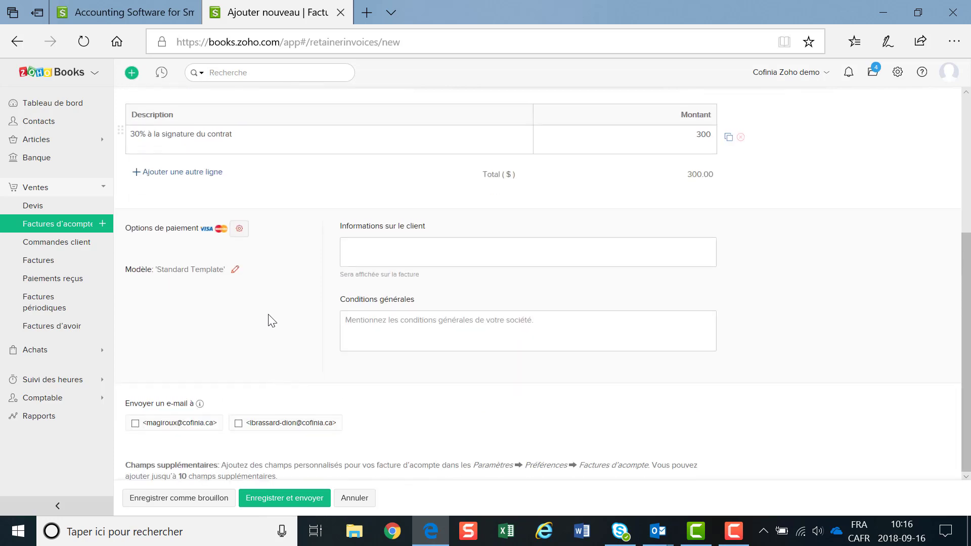
pyautogui.click(135, 423)
pyautogui.click(296, 499)
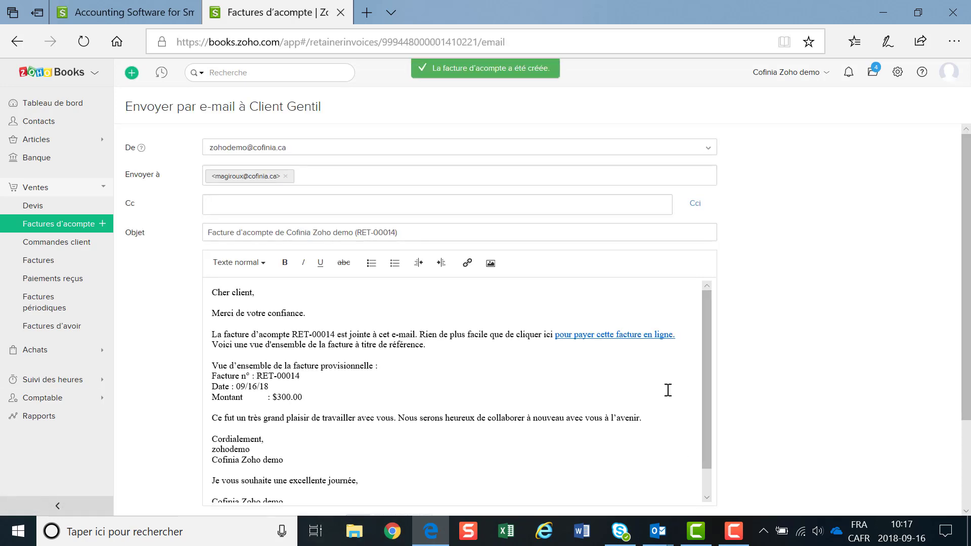
pyautogui.scroll(-5, 461, 418)
pyautogui.click(222, 498)
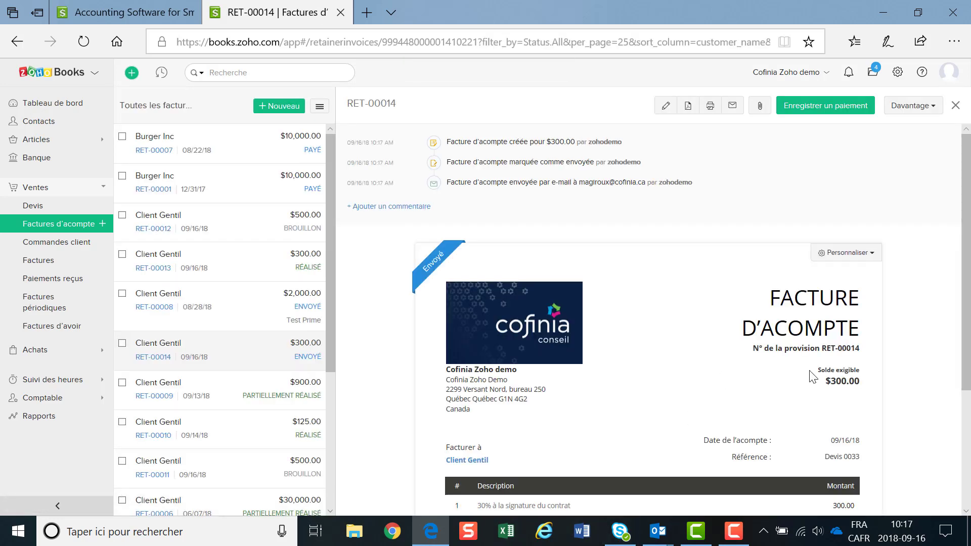
pyautogui.scroll(-3, 960, 343)
pyautogui.scroll(3, 960, 346)
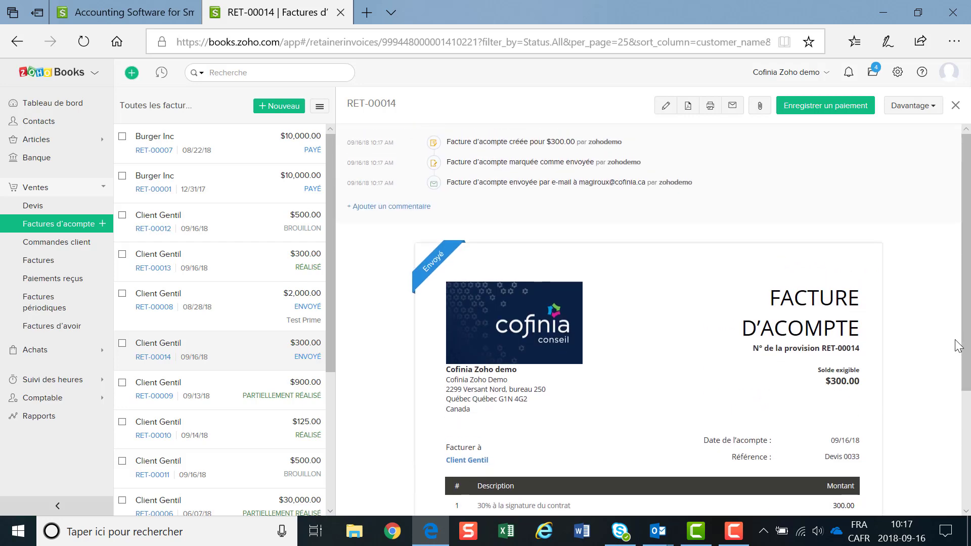
# Step: Record the retainer invoice's payment dated 09/13/18 as a Bank Transfer deposited to the AccesD account
pyautogui.click(824, 111)
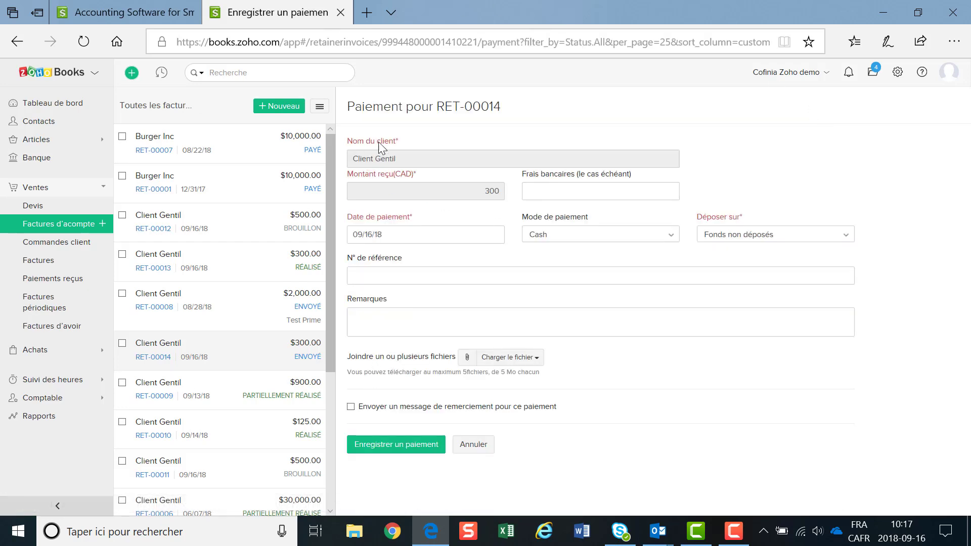
pyautogui.click(393, 238)
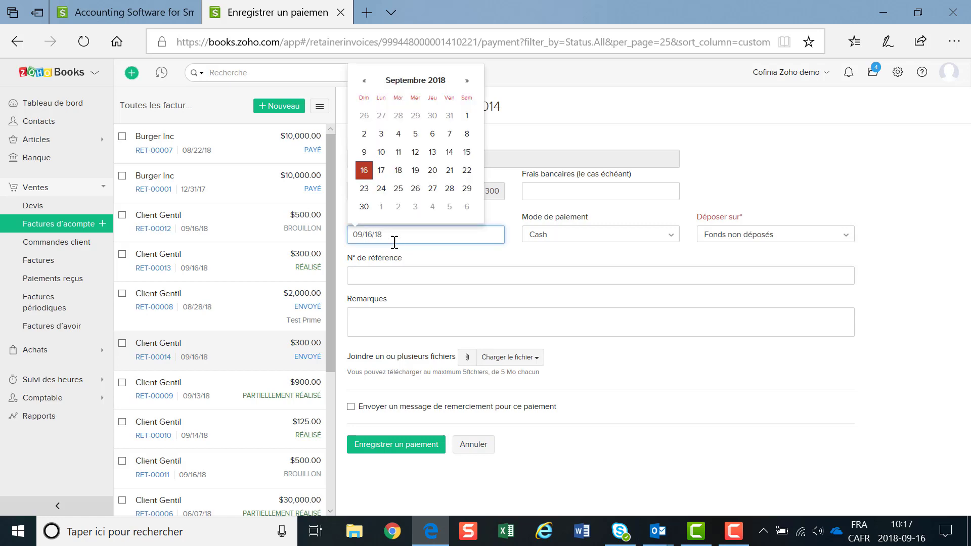
pyautogui.click(432, 152)
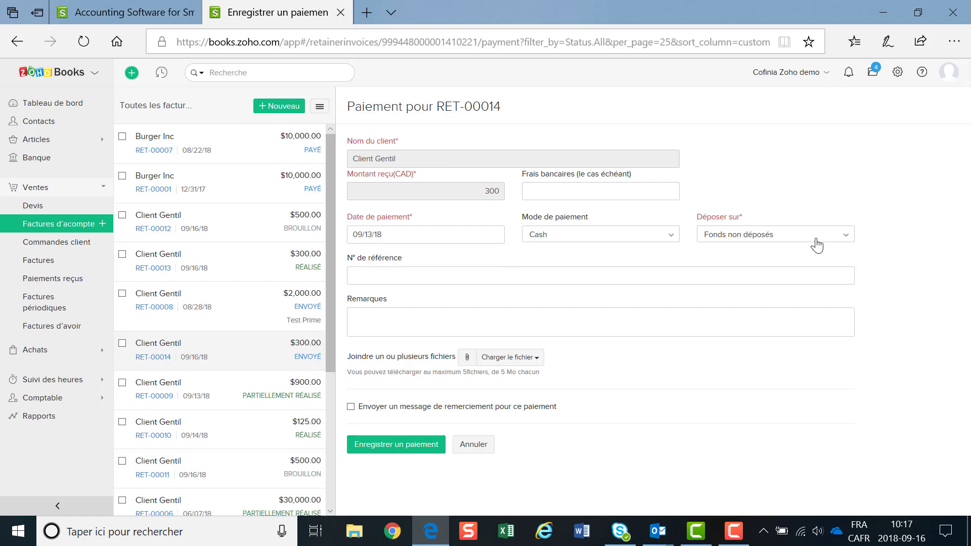
pyautogui.click(757, 236)
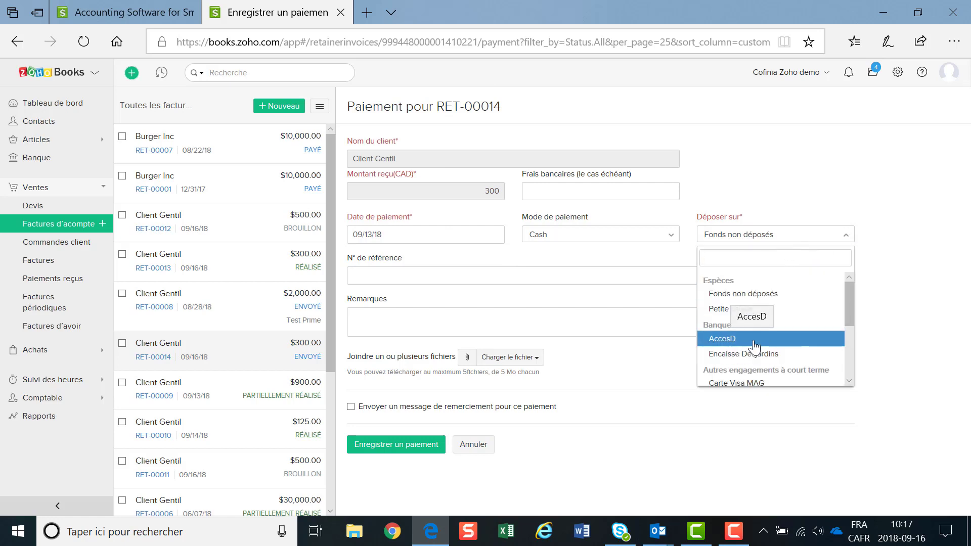
pyautogui.click(753, 342)
pyautogui.click(579, 241)
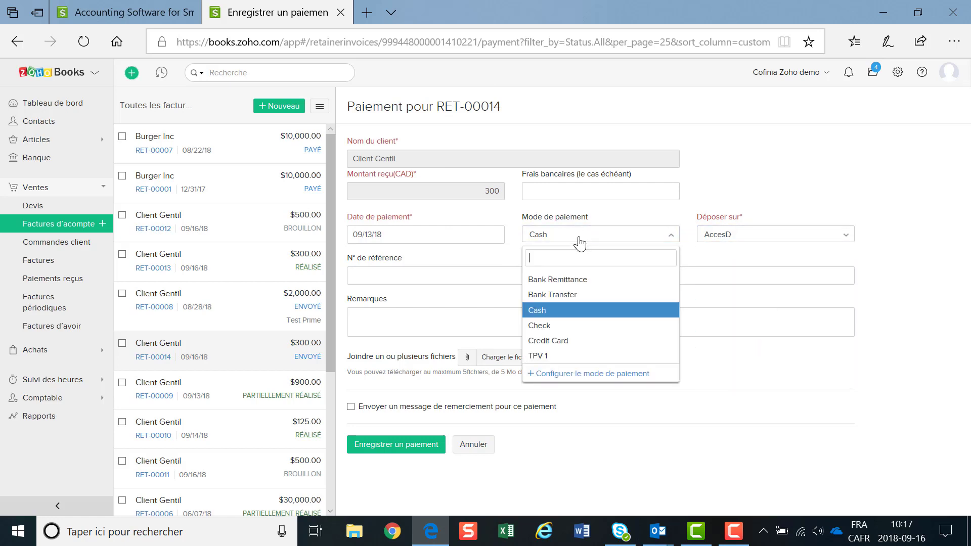
pyautogui.click(558, 296)
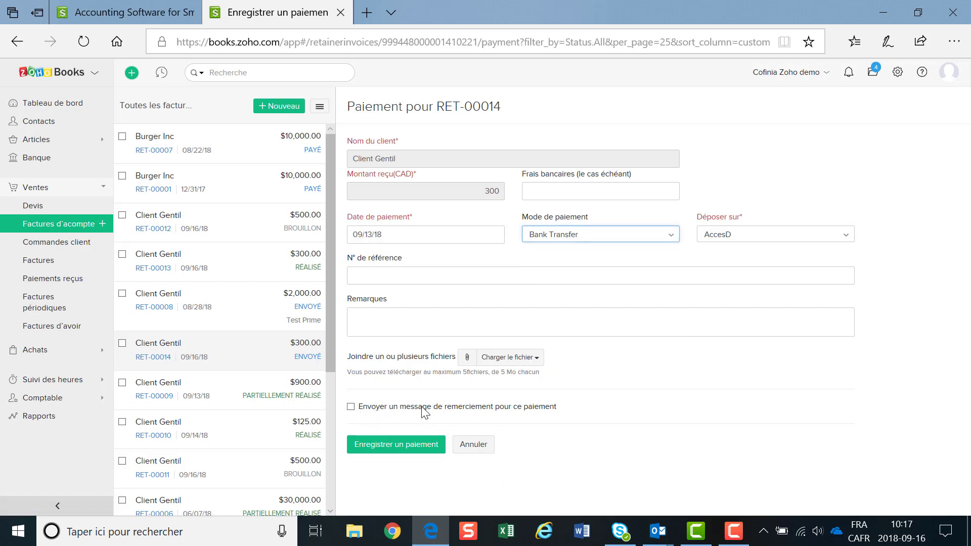
pyautogui.click(407, 447)
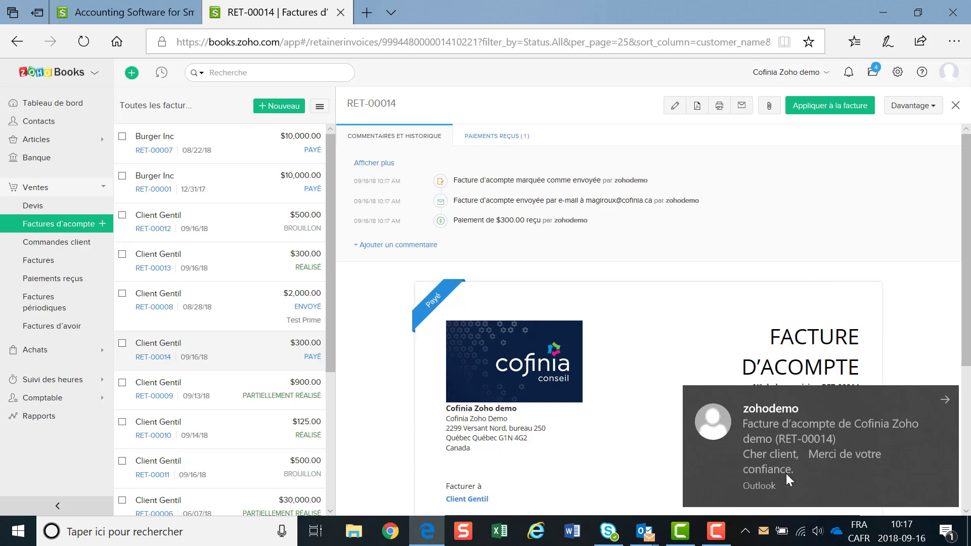
pyautogui.click(944, 402)
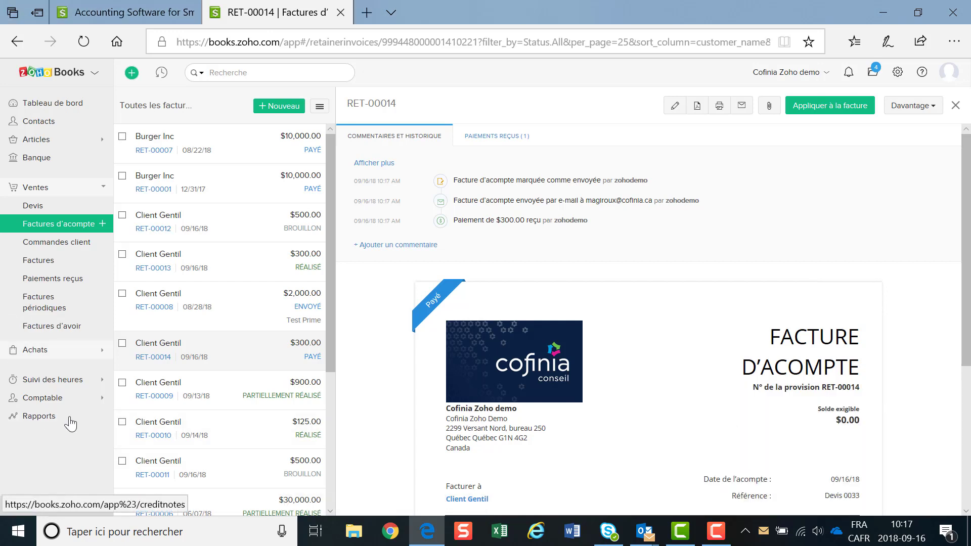
# Step: Create a new regular sales invoice and choose Client Gentil as its customer
pyautogui.click(38, 261)
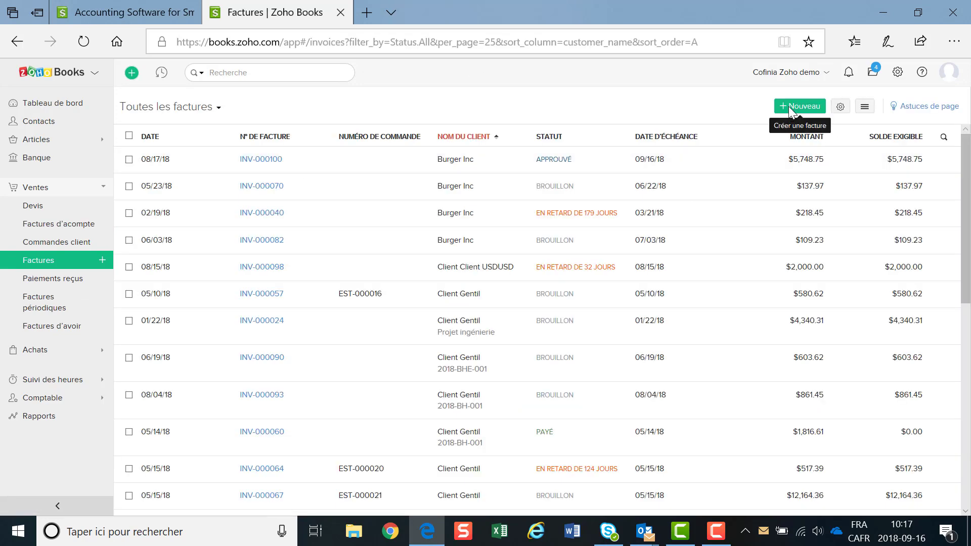
pyautogui.click(798, 107)
pyautogui.click(256, 152)
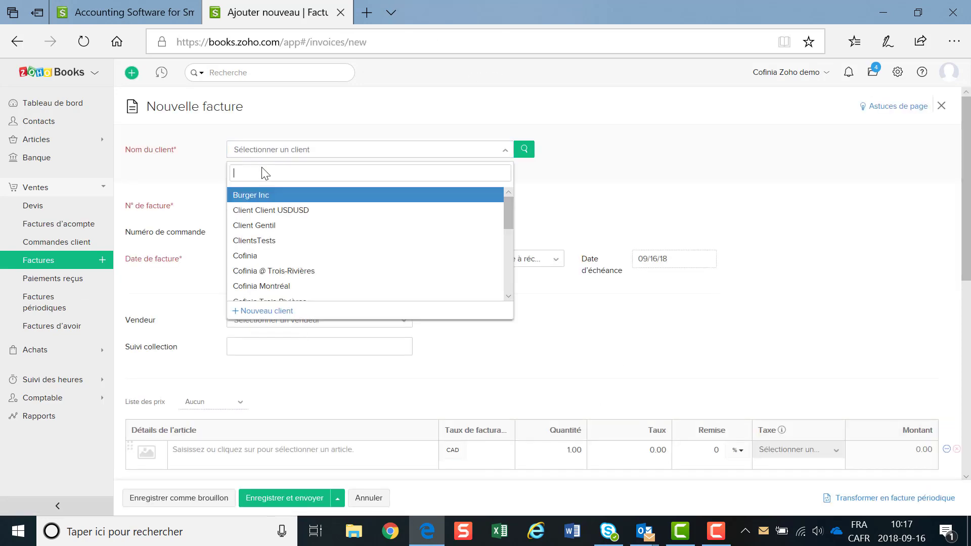
pyautogui.click(271, 223)
# Step: Add the item Certificat at a rate of 1000 and save the invoice as a draft
pyautogui.scroll(-2, 344, 283)
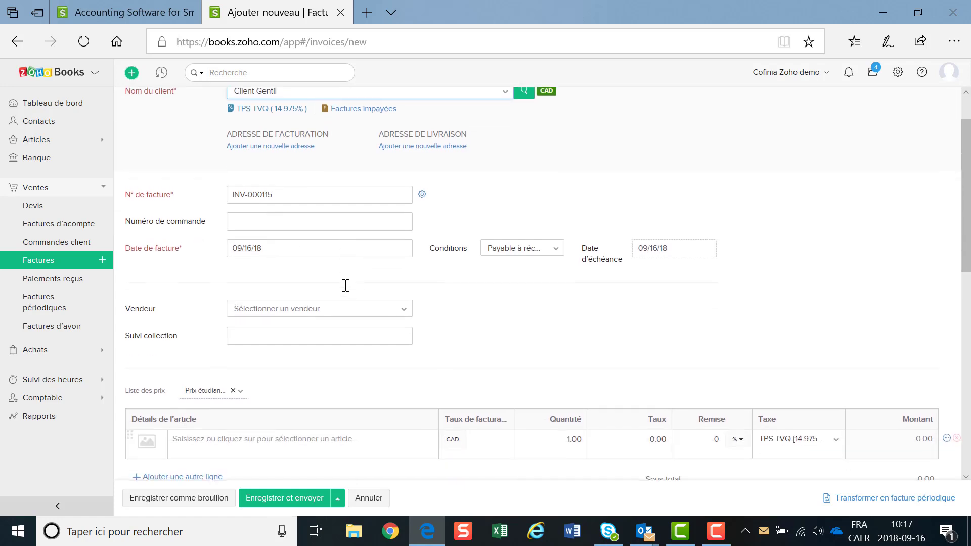
pyautogui.click(227, 380)
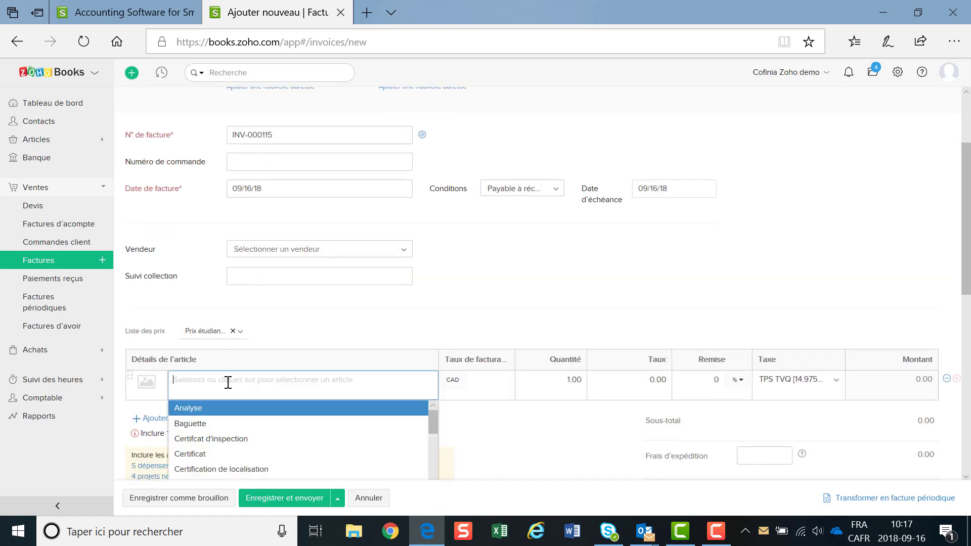
pyautogui.click(232, 452)
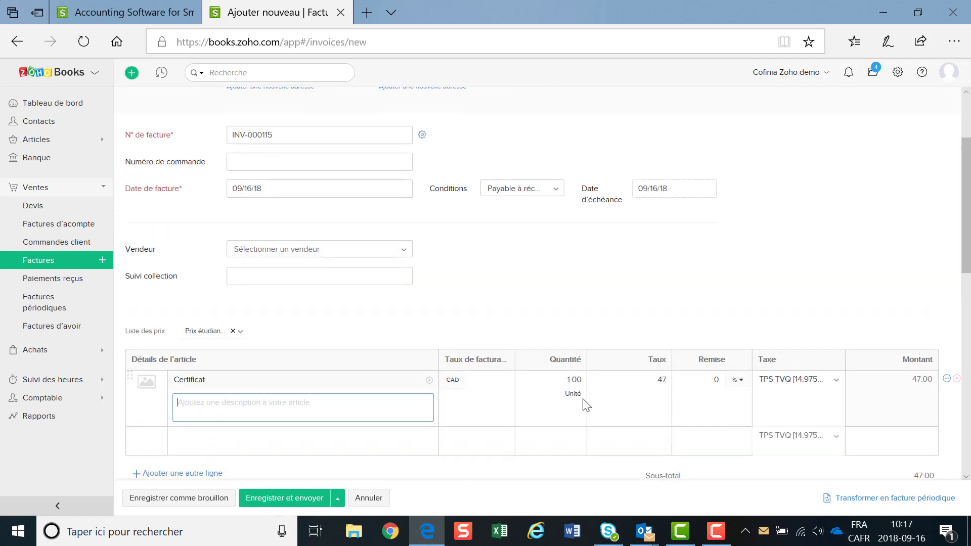
pyautogui.click(629, 380)
pyautogui.press('Tab')
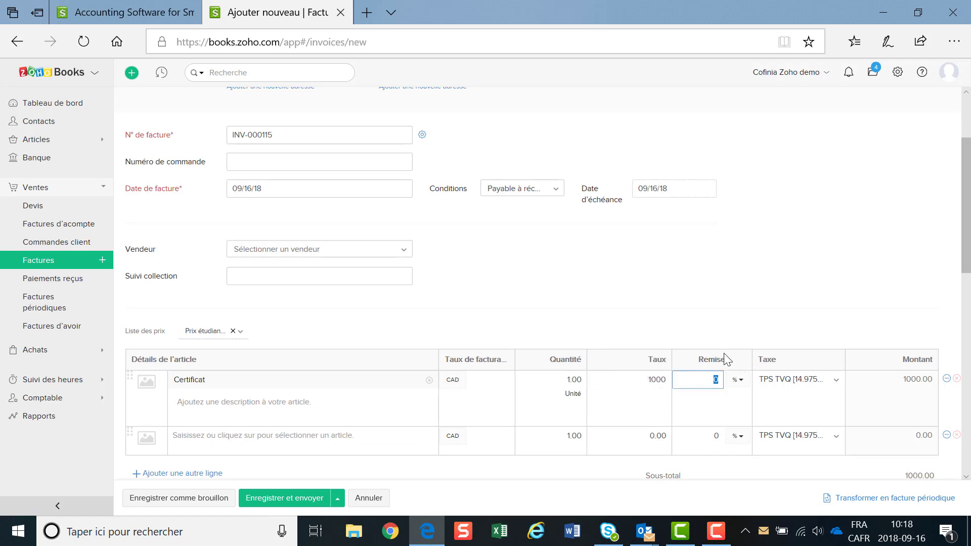
pyautogui.scroll(-4, 379, 410)
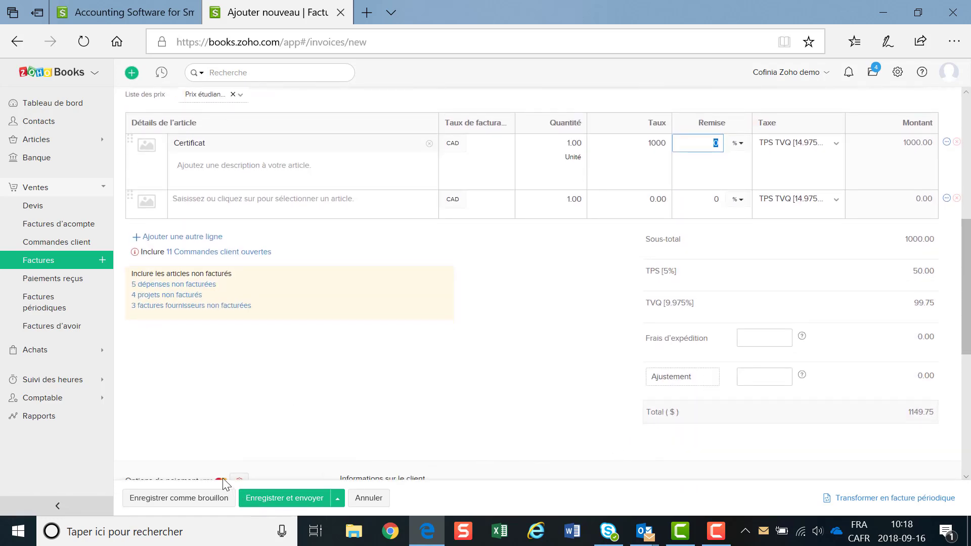
pyautogui.click(186, 501)
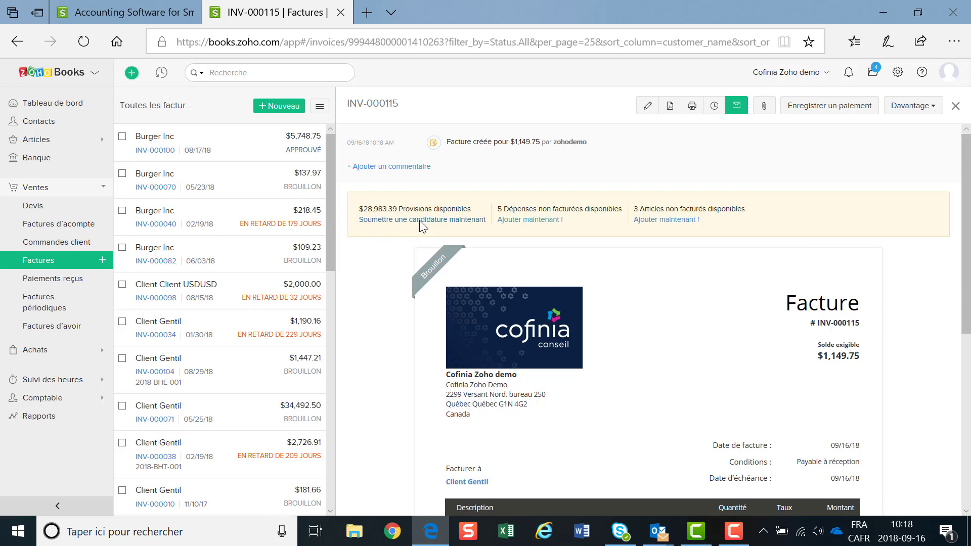
# Step: Apply 300 from the retainer dated 09/16/18 to the draft invoice, accepting the status change to sent
pyautogui.click(419, 221)
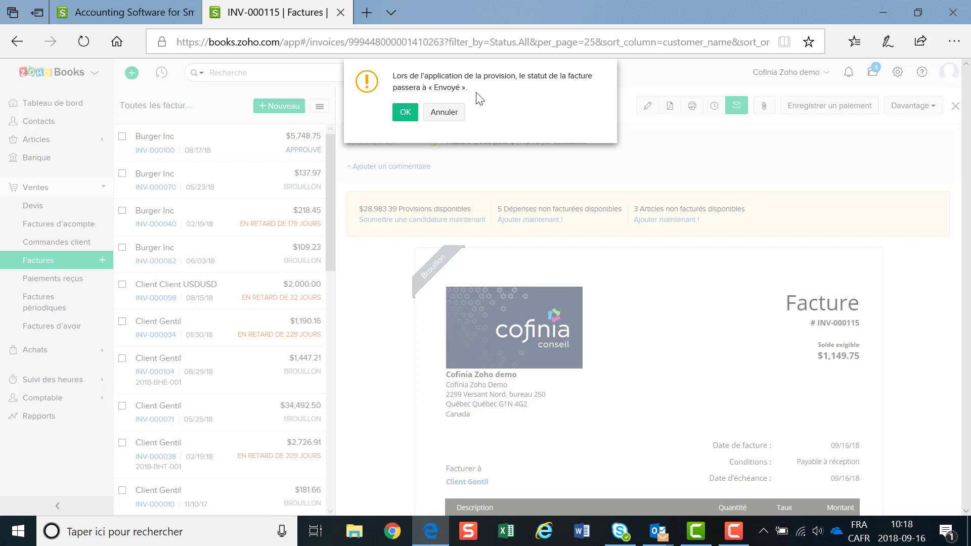
pyautogui.click(405, 112)
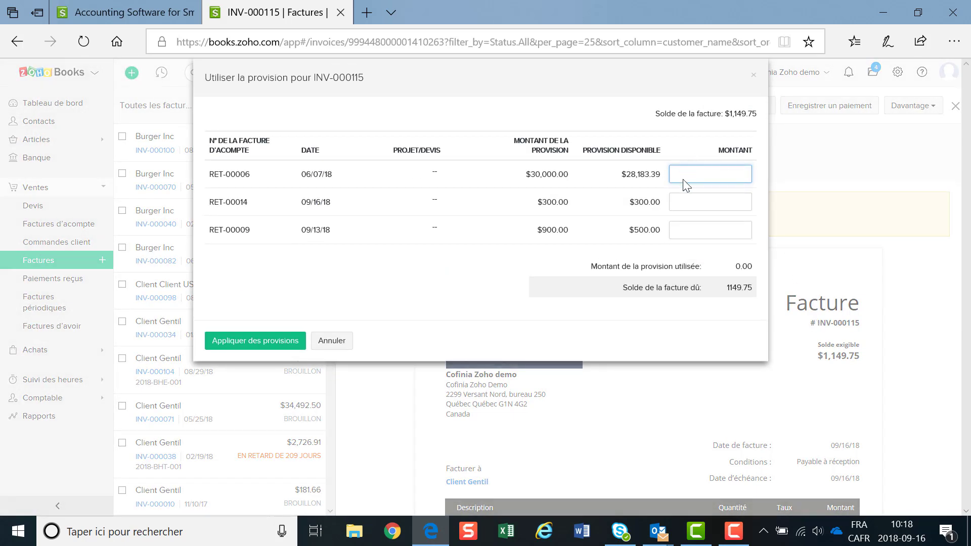
pyautogui.click(705, 201)
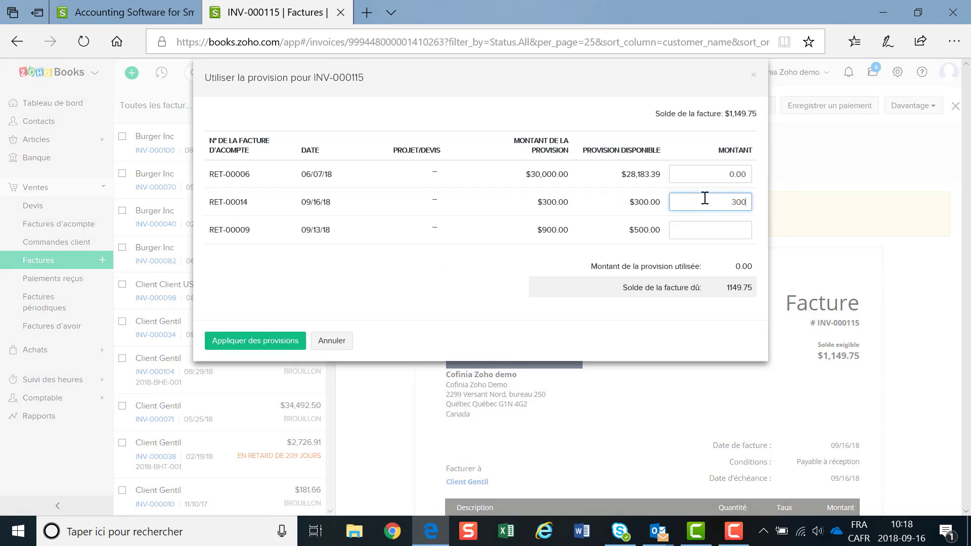
pyautogui.press('Tab')
pyautogui.click(252, 342)
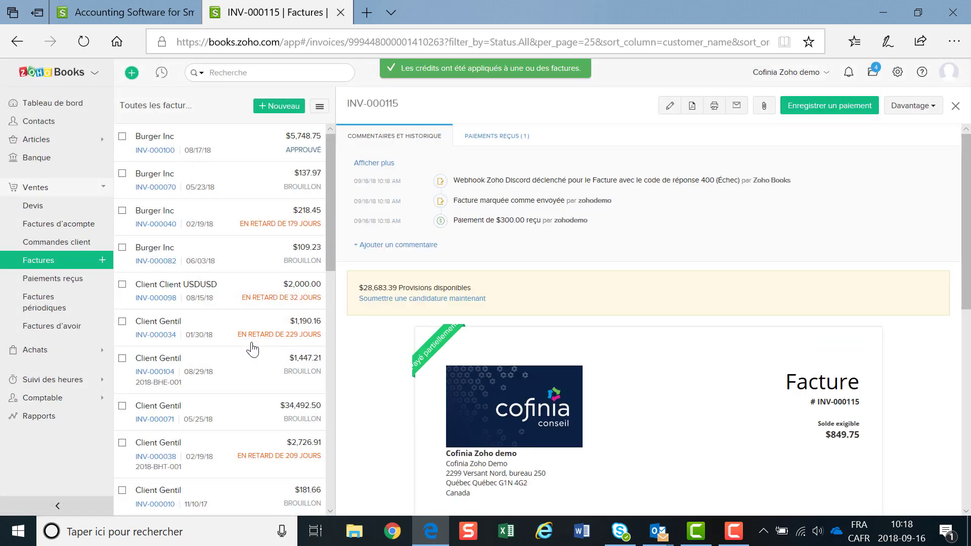
pyautogui.scroll(-6, 965, 386)
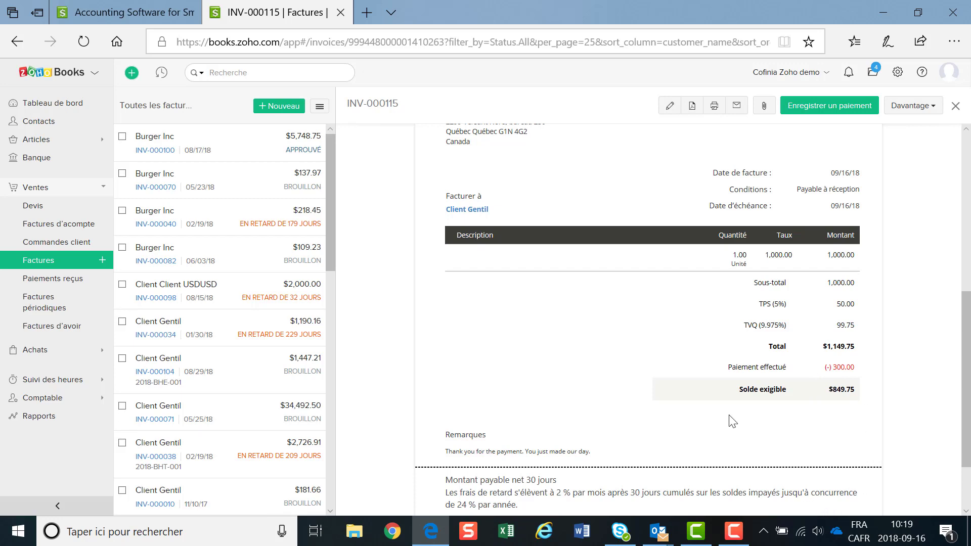
# Step: Edit the Client Gentil invoice to select the first listed contact as its email recipient, and save it for sending
pyautogui.click(669, 105)
pyautogui.scroll(-10, 299, 464)
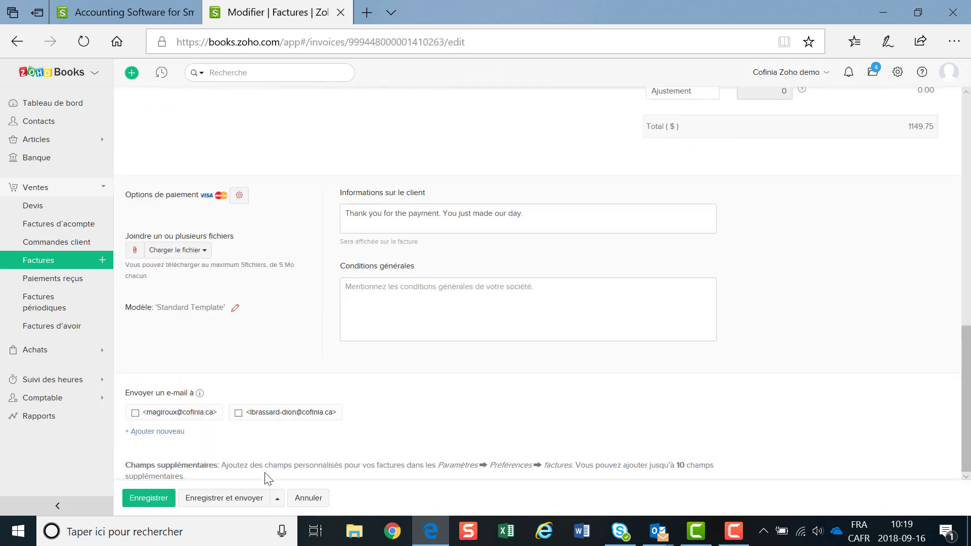
pyautogui.click(134, 413)
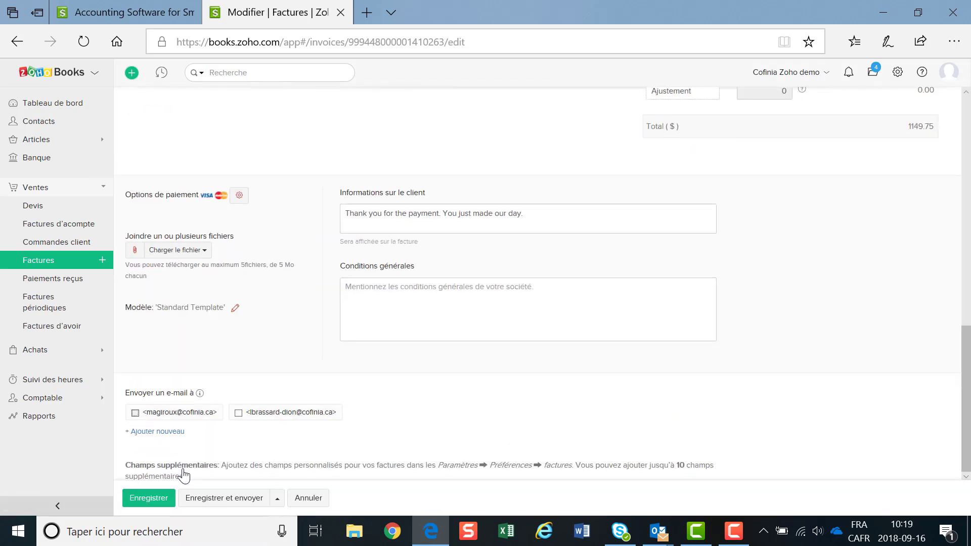
pyautogui.click(208, 505)
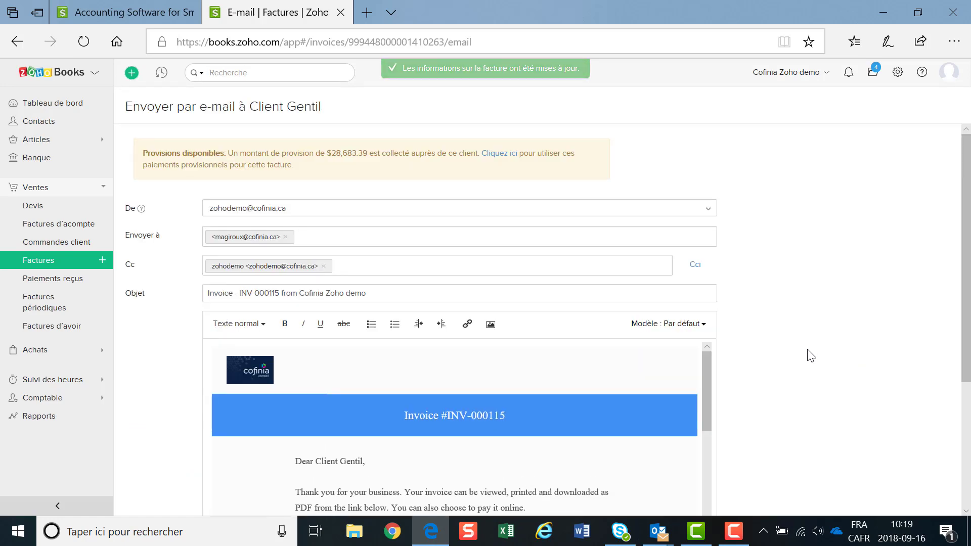
# Step: Review the invoice email's message and PDF attachment, send it to the client, and check the balance due on the sent invoice
pyautogui.scroll(-4, 808, 355)
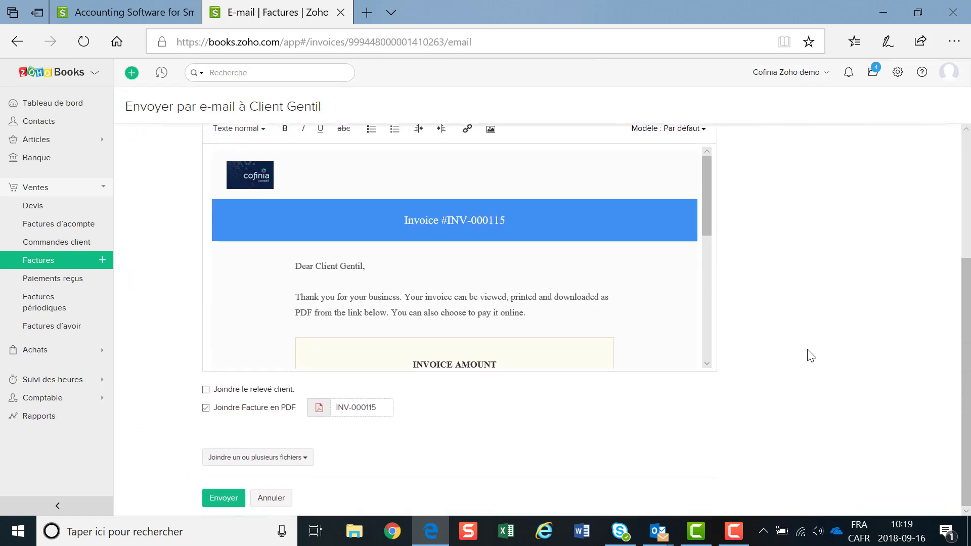
pyautogui.scroll(-4, 585, 284)
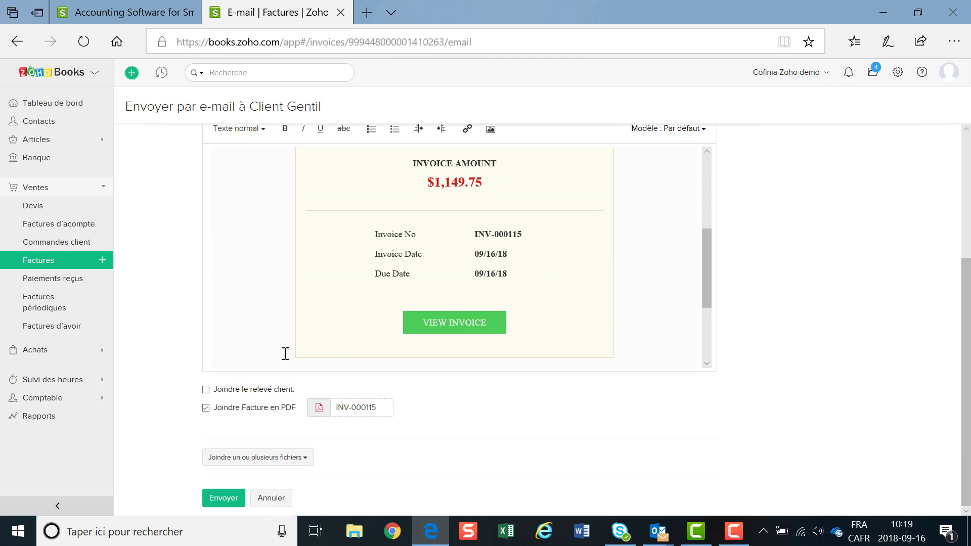
pyautogui.click(450, 322)
pyautogui.click(214, 497)
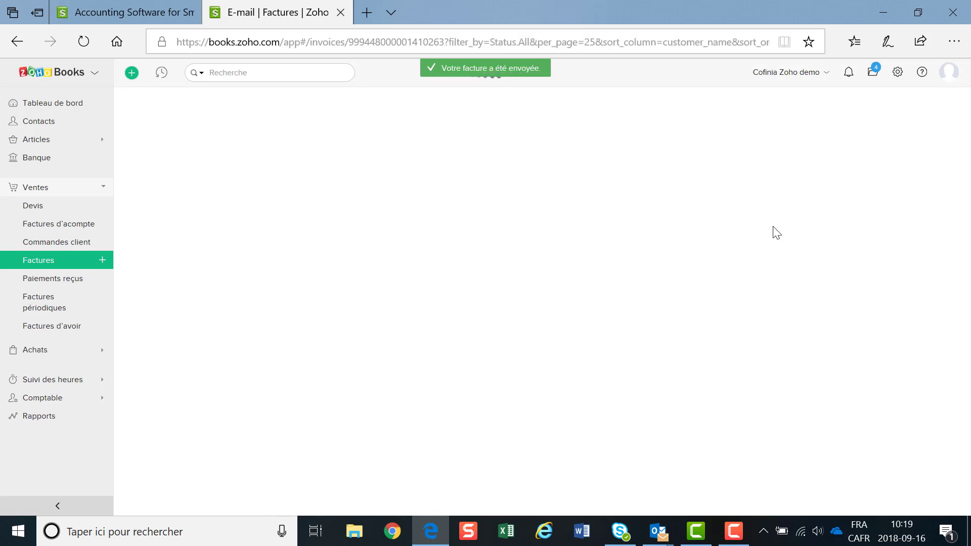
pyautogui.scroll(-8, 813, 287)
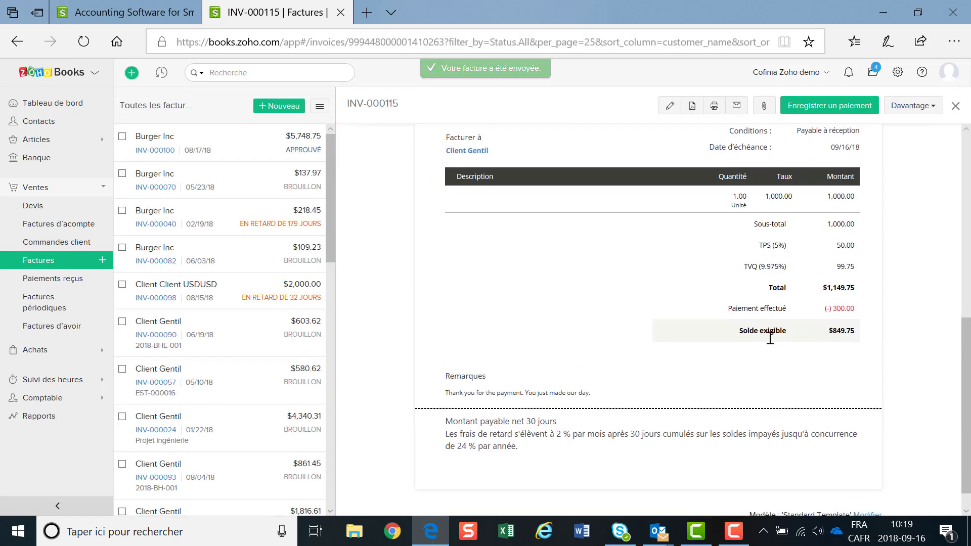